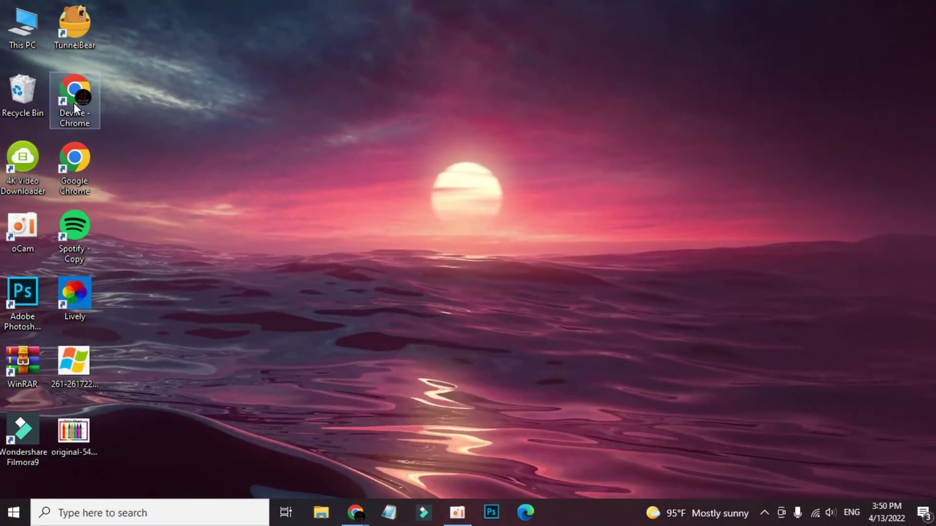
# Launch Chrome full-screen in a new incognito window and enter the address account.live.com.
pyautogui.doubleClick(74, 103)
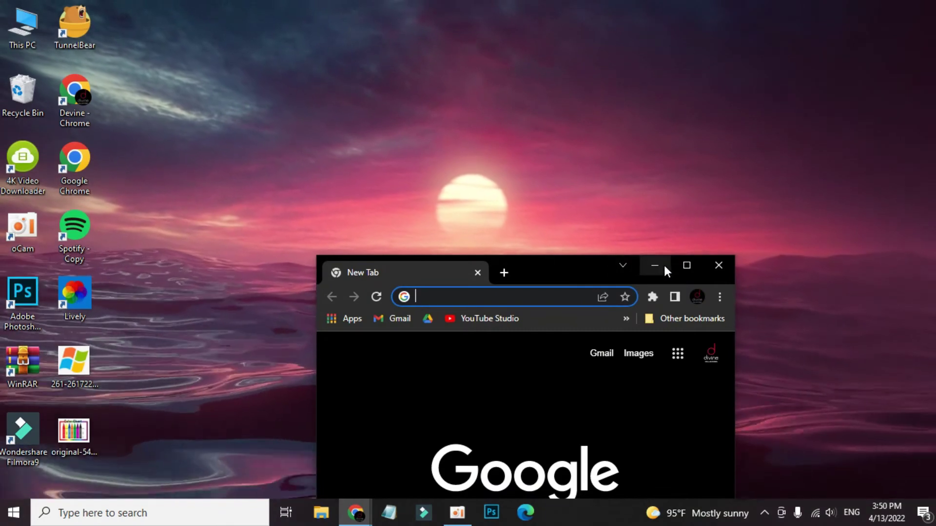
pyautogui.click(687, 266)
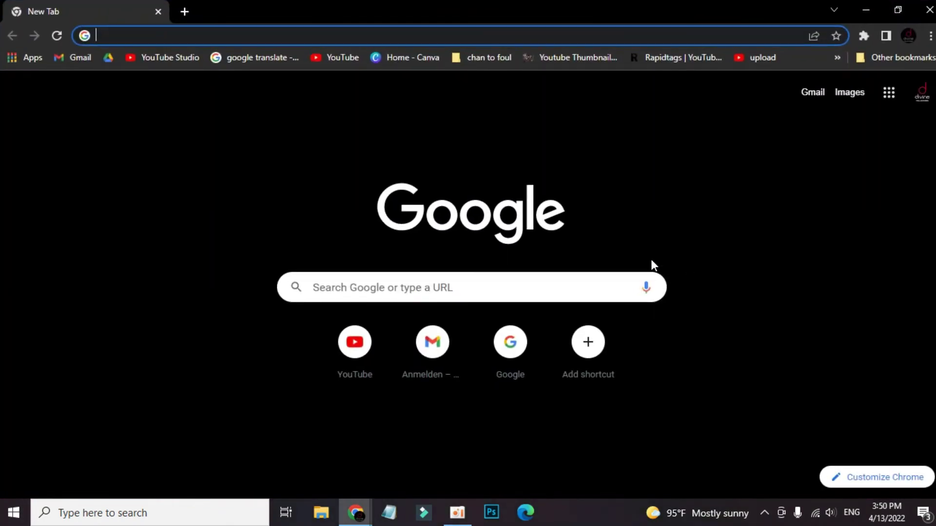
pyautogui.click(930, 36)
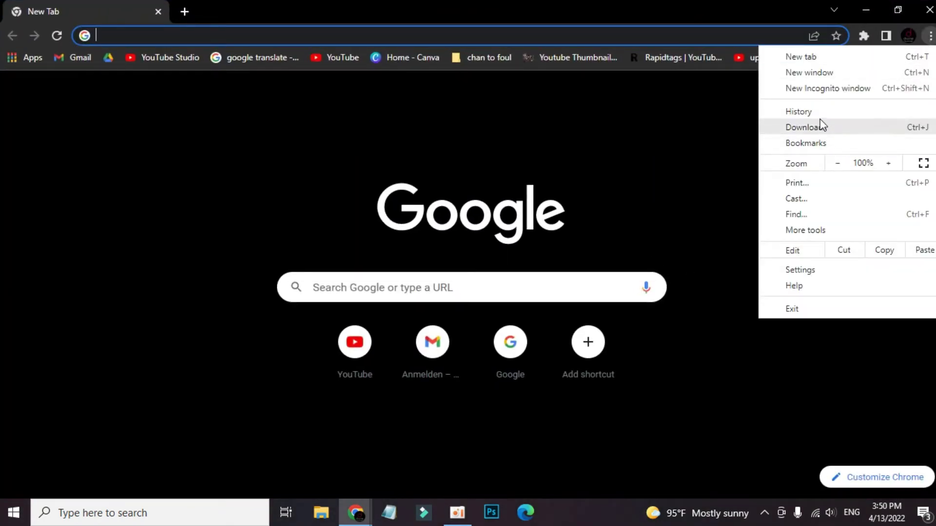
pyautogui.click(814, 89)
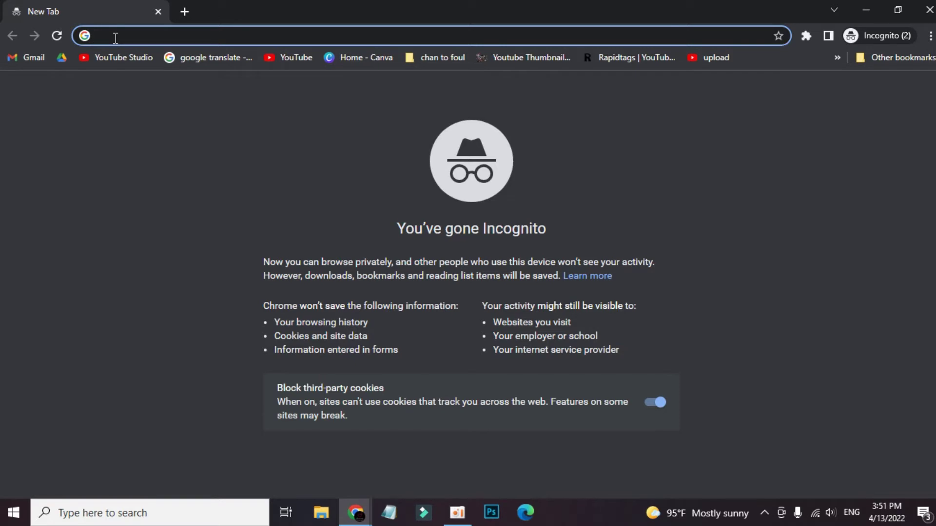
pyautogui.write('ac')
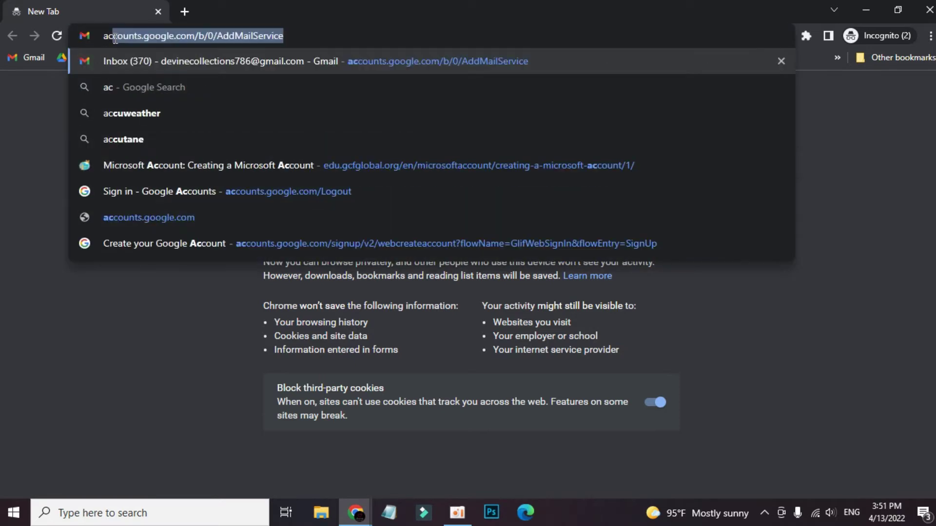
pyautogui.write('count')
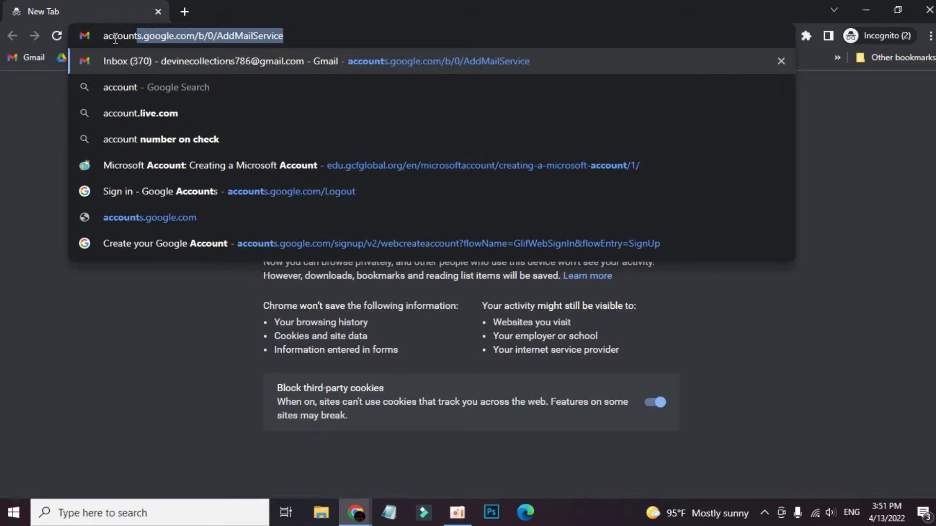
pyautogui.write('.')
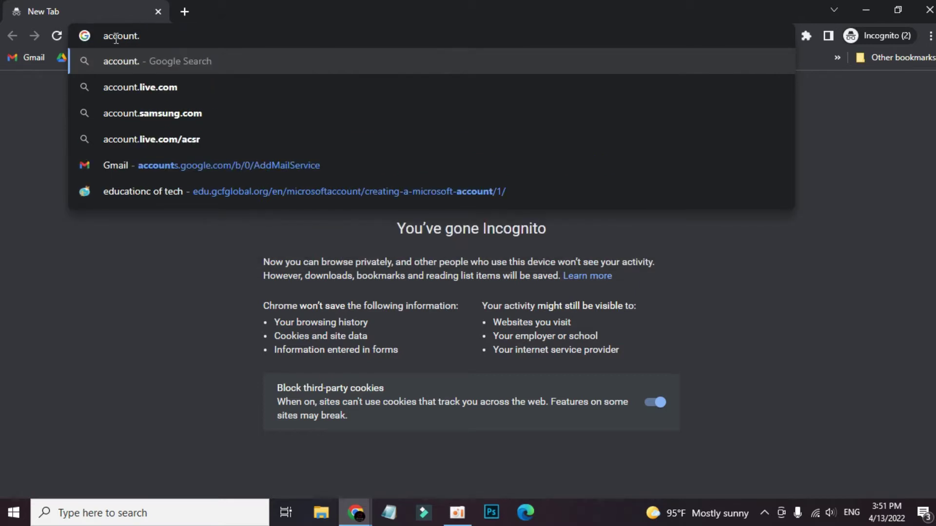
pyautogui.write('live')
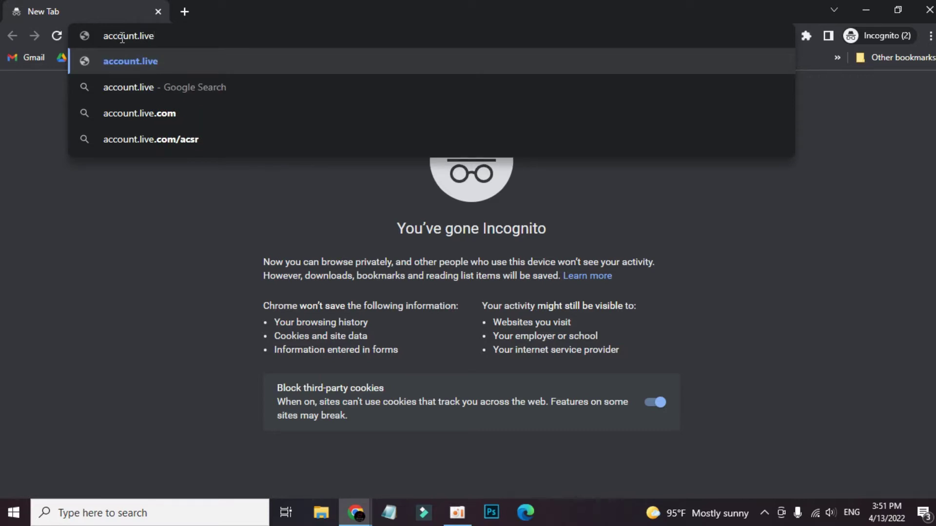
pyautogui.write('.com')
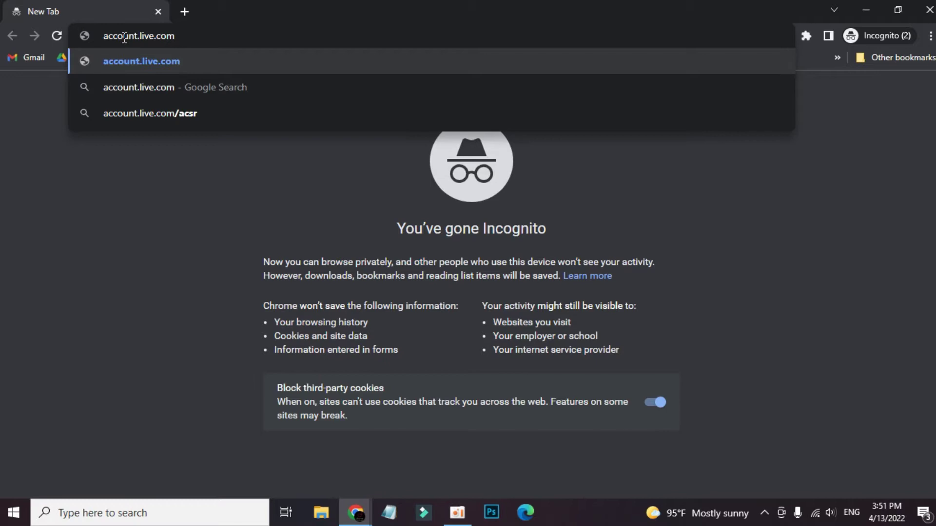
# Load account.live.com and start a new Microsoft account using the user's Gmail address.
pyautogui.press('Return')
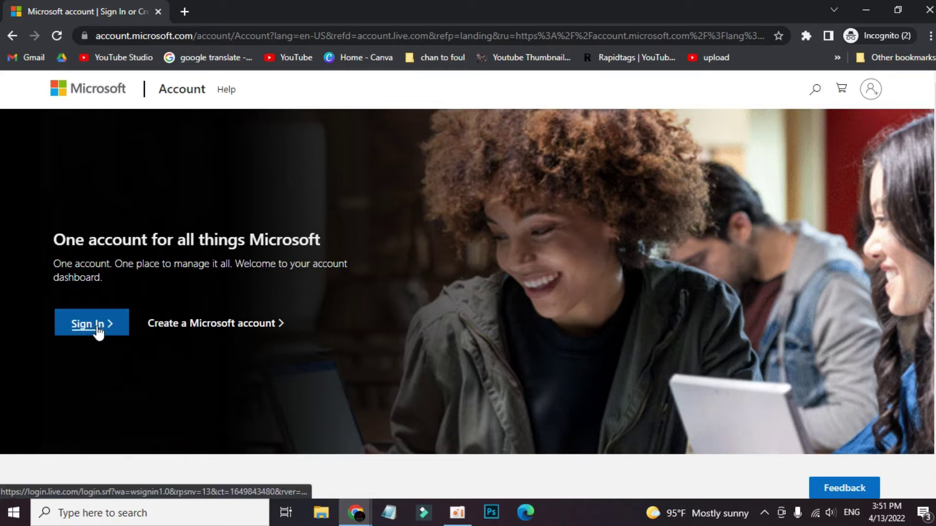
pyautogui.click(179, 325)
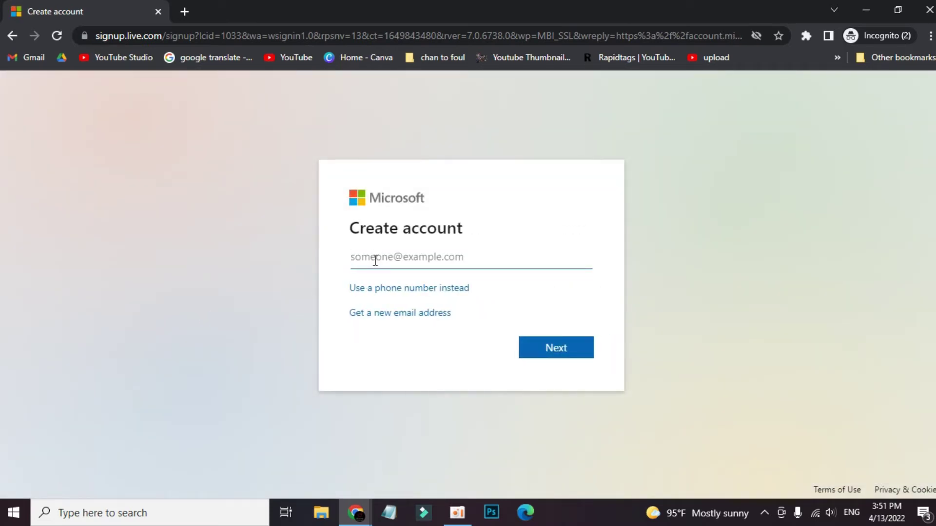
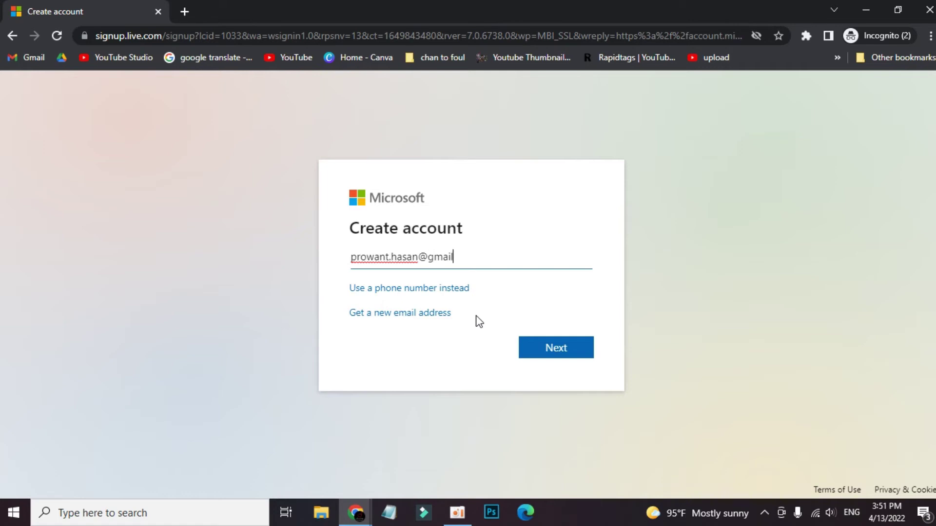
pyautogui.click(542, 361)
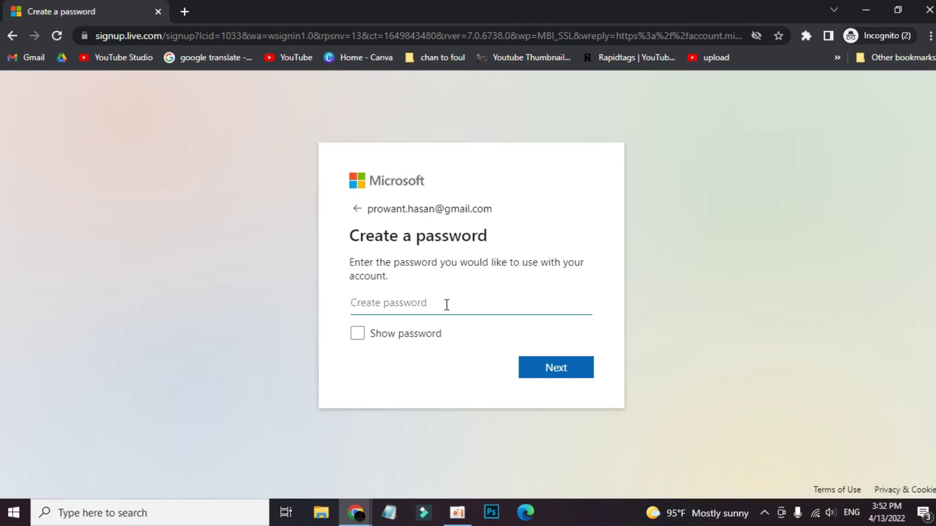
# Replace the rejected first password with a stronger one and submit it to reach email verification.
pyautogui.write('********')
pyautogui.click(545, 378)
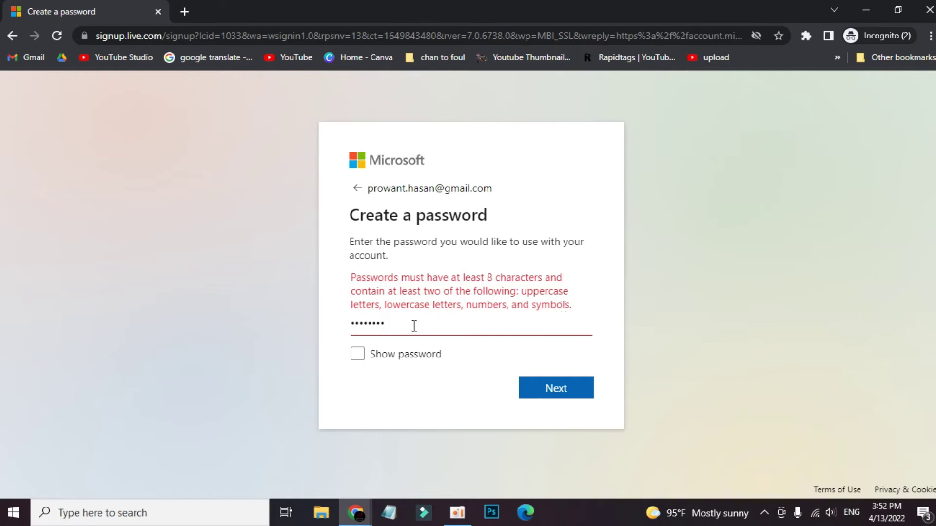
pyautogui.moveTo(414, 326); pyautogui.dragTo(299, 327)
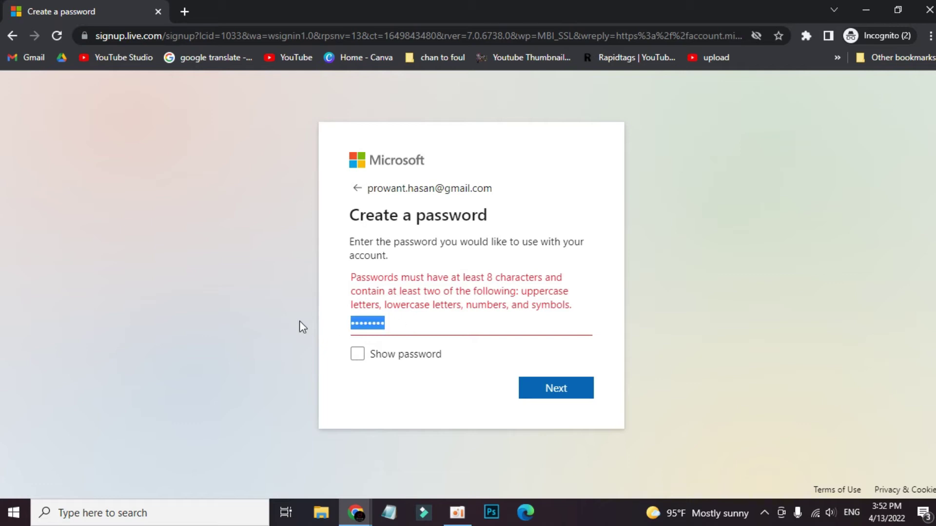
pyautogui.press('BackSpace')
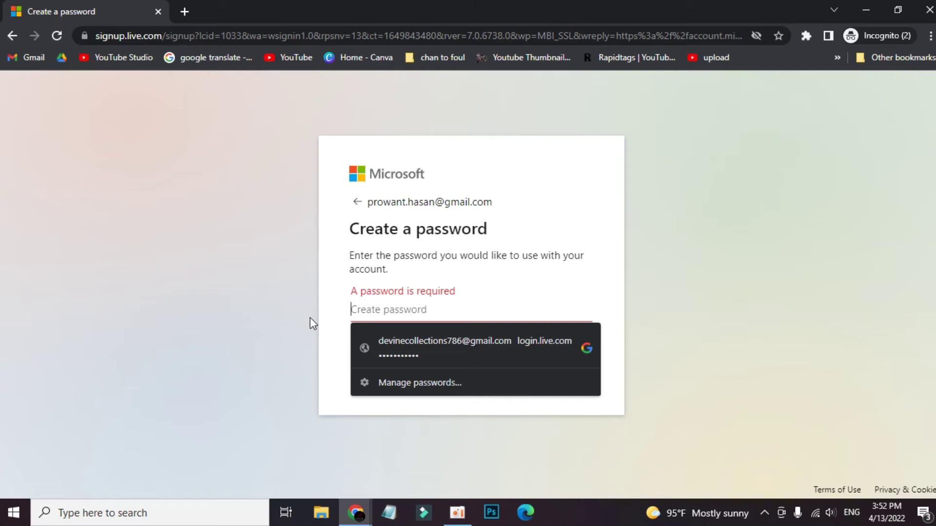
pyautogui.write('••')
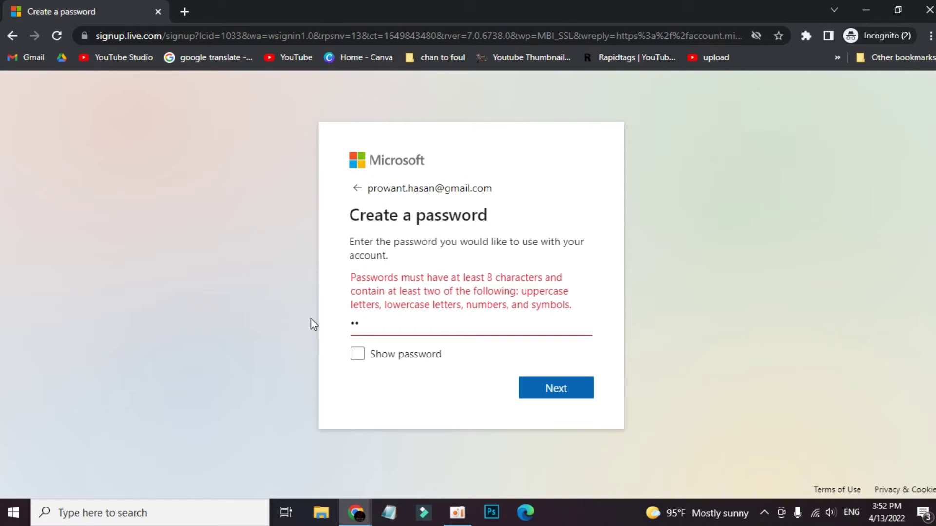
pyautogui.write('•')
pyautogui.write('••••••')
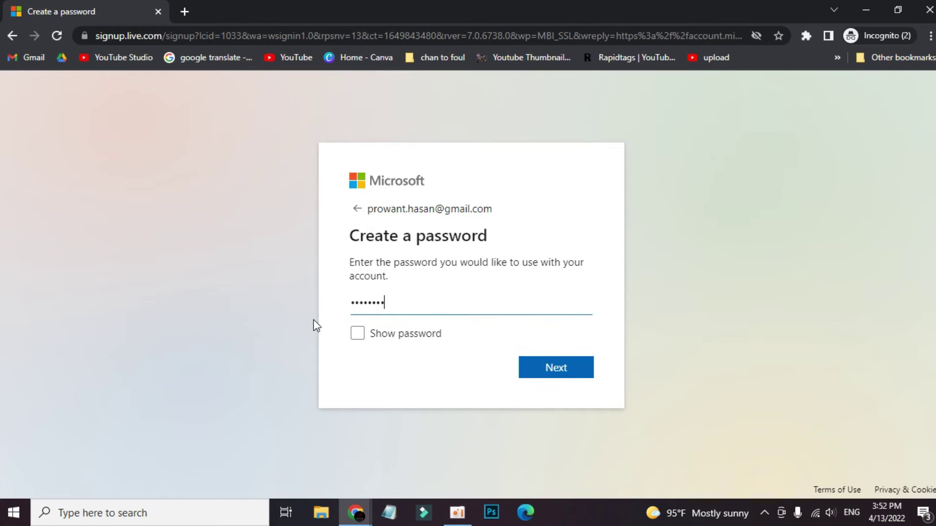
pyautogui.write('•')
pyautogui.click(552, 376)
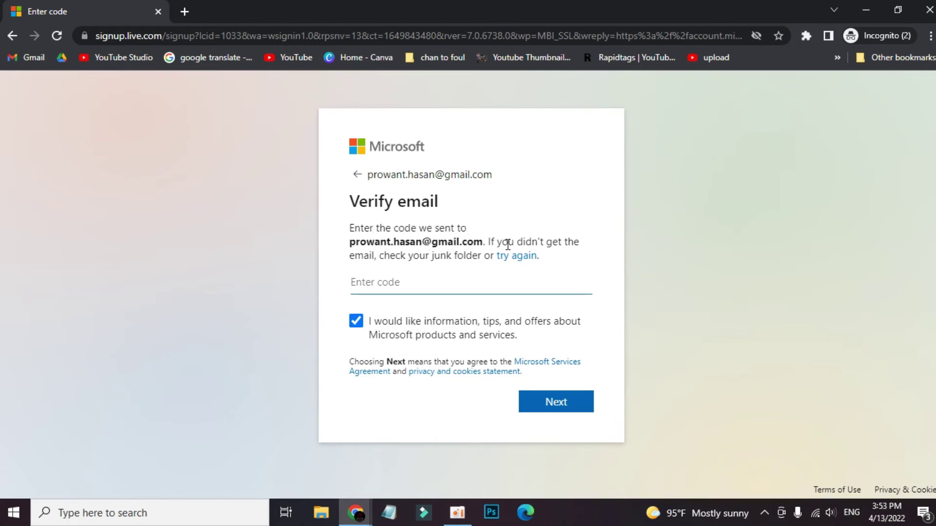
# Open a blank incognito tab next to the Verify email page.
pyautogui.click(185, 11)
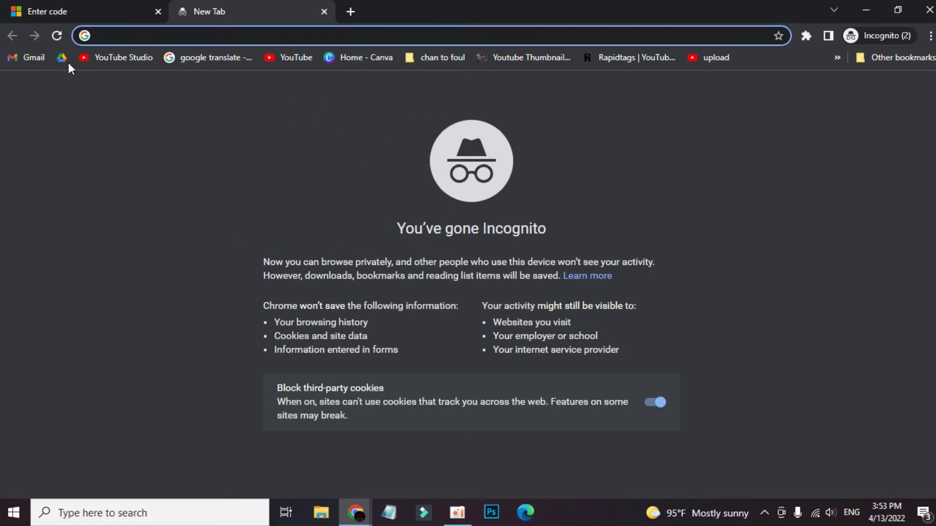
# Sign in to Gmail with the Google account password and read Microsoft's verification code email.
pyautogui.click(24, 57)
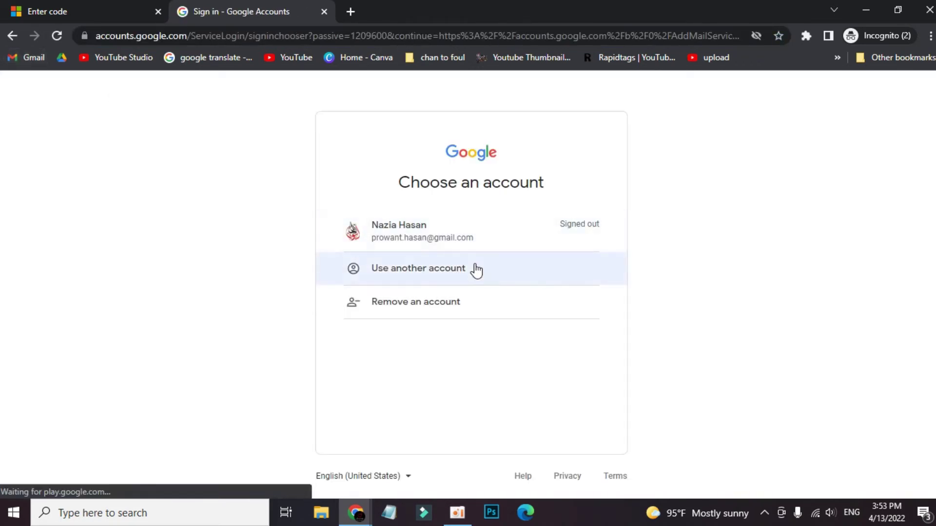
pyautogui.click(464, 244)
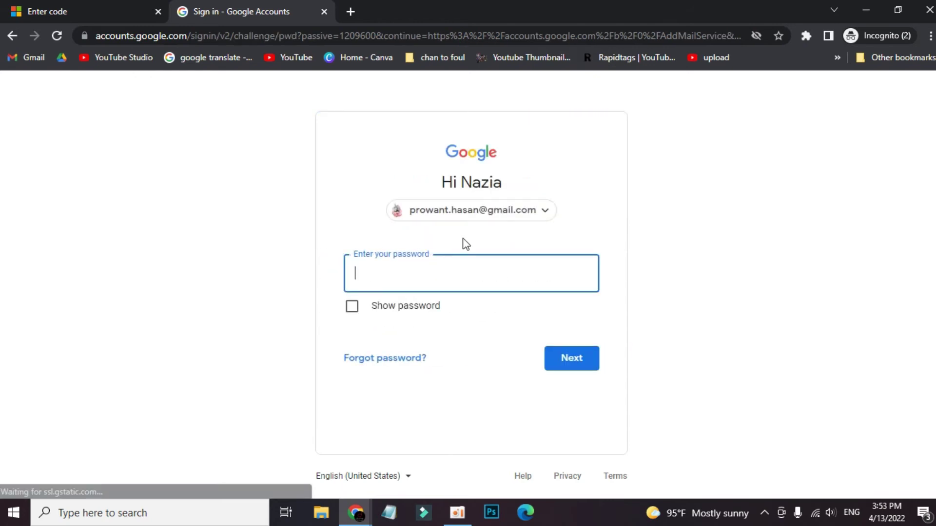
pyautogui.write('•••••••••••')
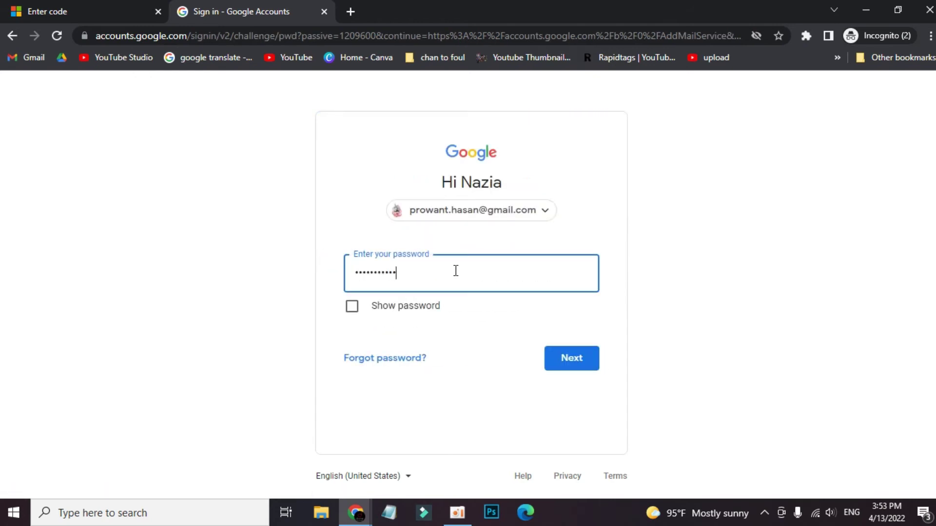
pyautogui.click(566, 369)
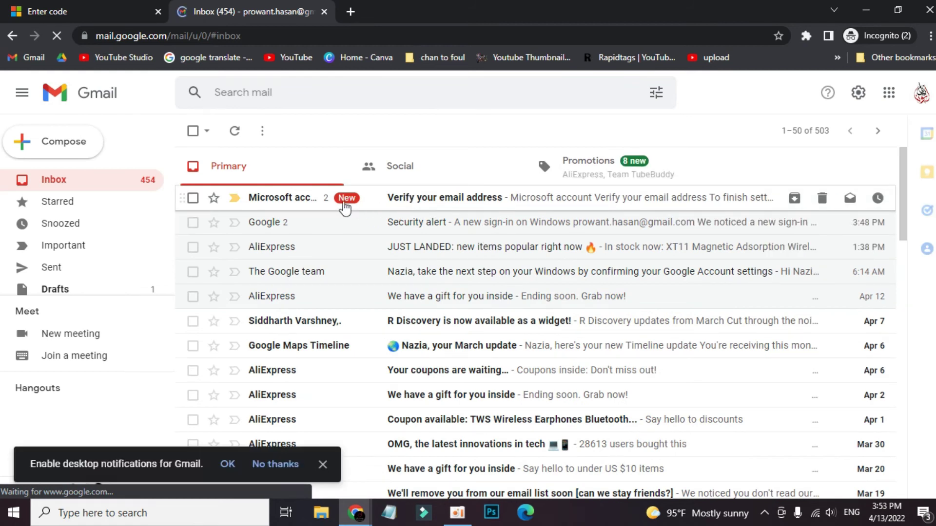
pyautogui.click(432, 204)
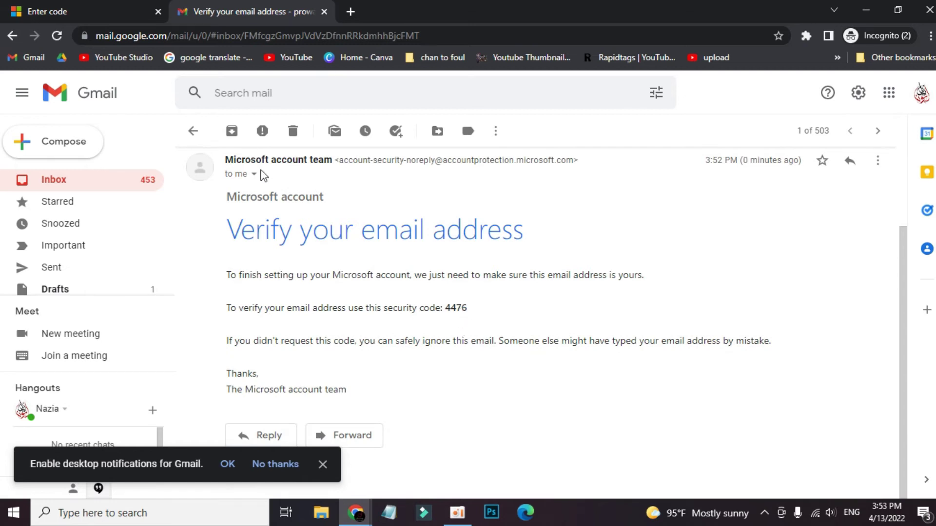
pyautogui.click(84, 6)
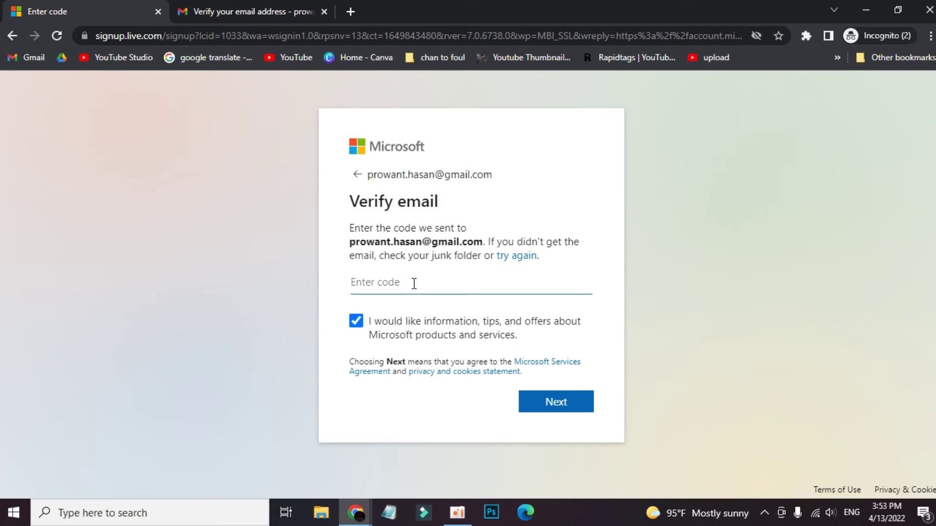
# Enter the four-digit security code from the email and confirm it to reach the puzzle.
pyautogui.click(556, 418)
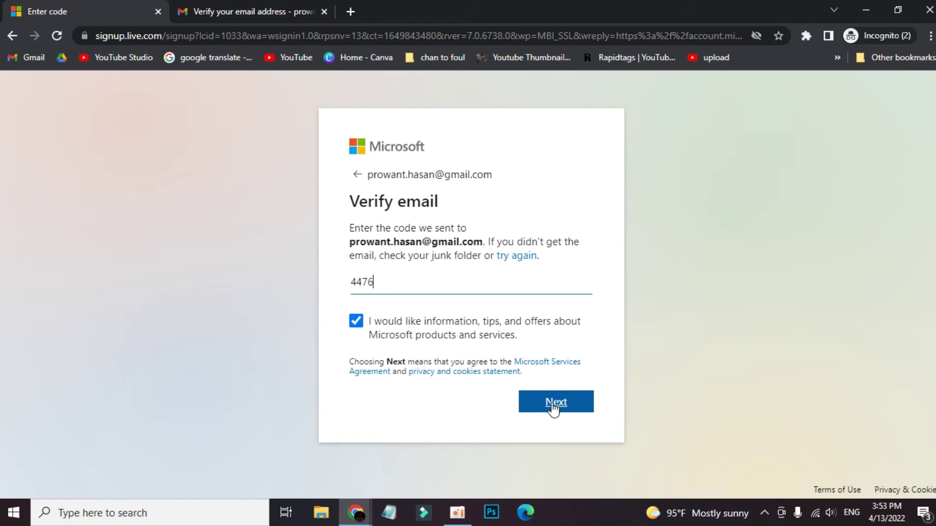
pyautogui.click(553, 409)
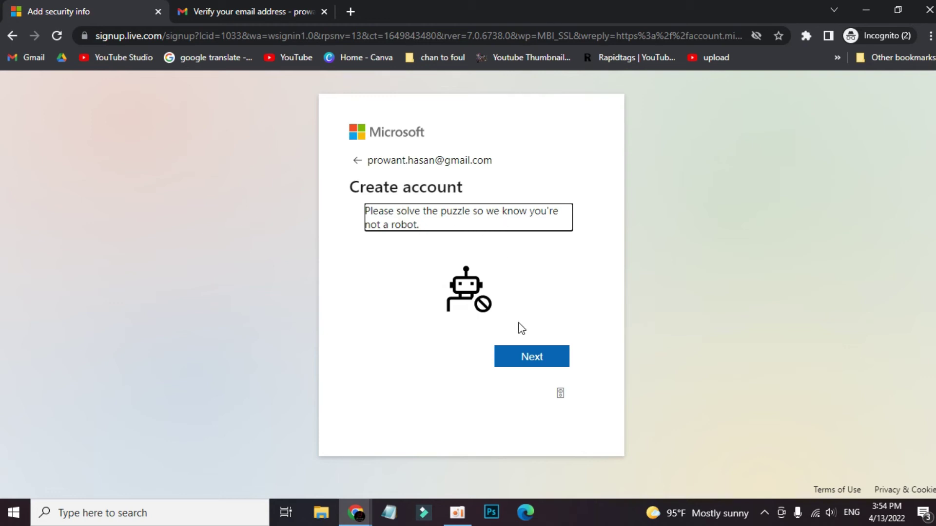
# Start the puzzle and pick the tile with two identical objects in all ten rounds.
pyautogui.click(540, 364)
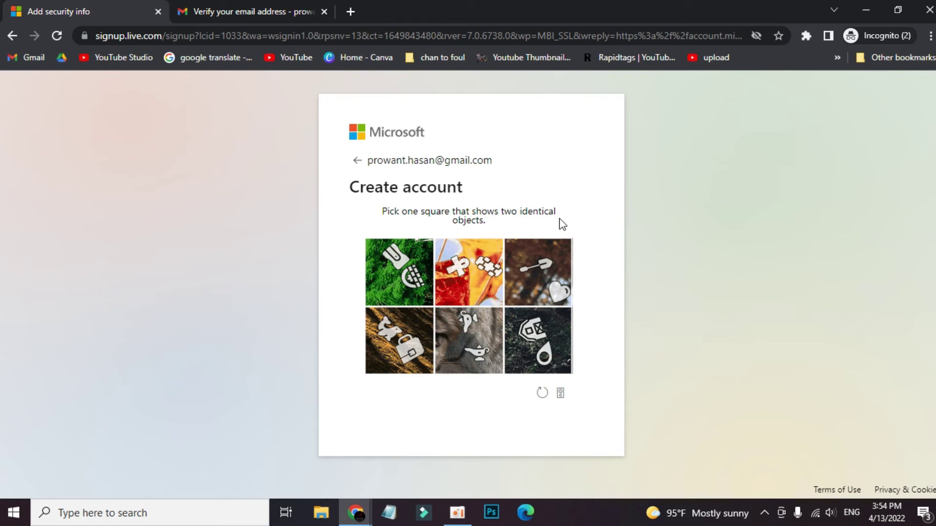
pyautogui.click(484, 326)
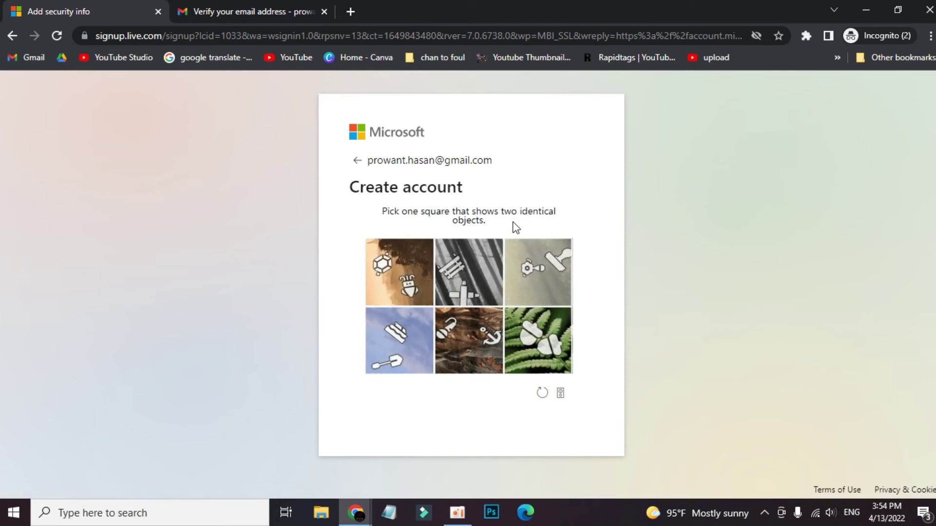
pyautogui.click(548, 319)
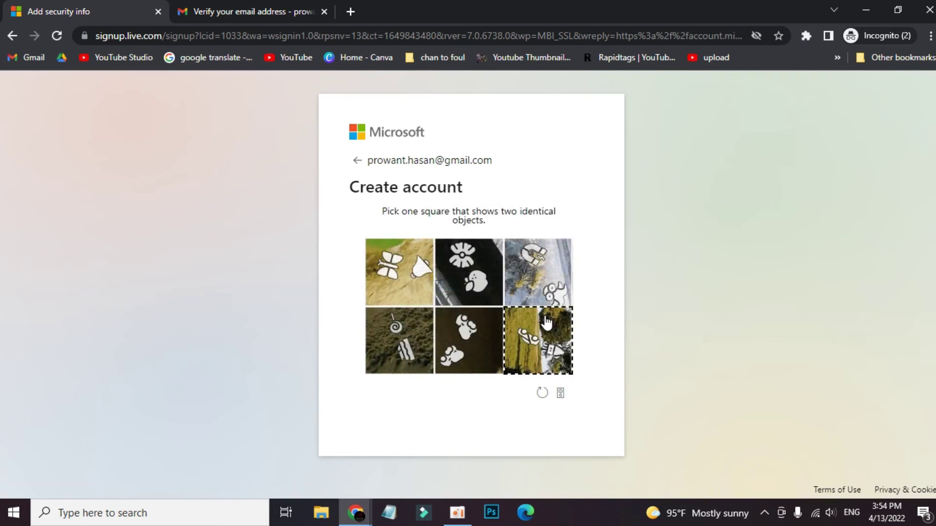
pyautogui.click(467, 336)
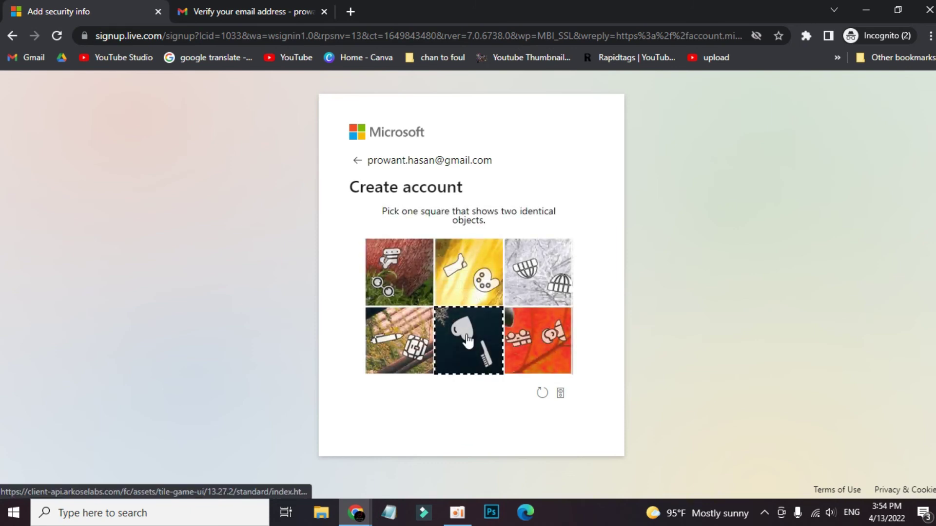
pyautogui.click(532, 292)
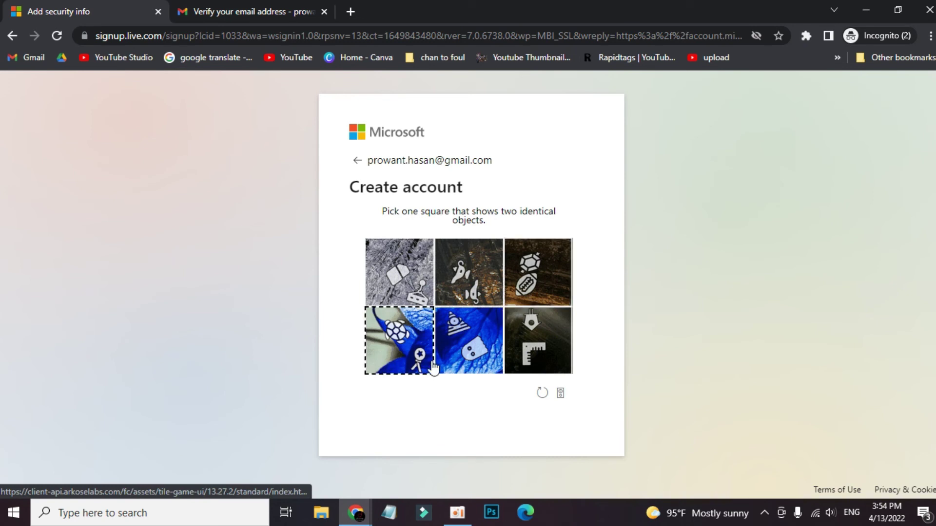
pyautogui.click(467, 275)
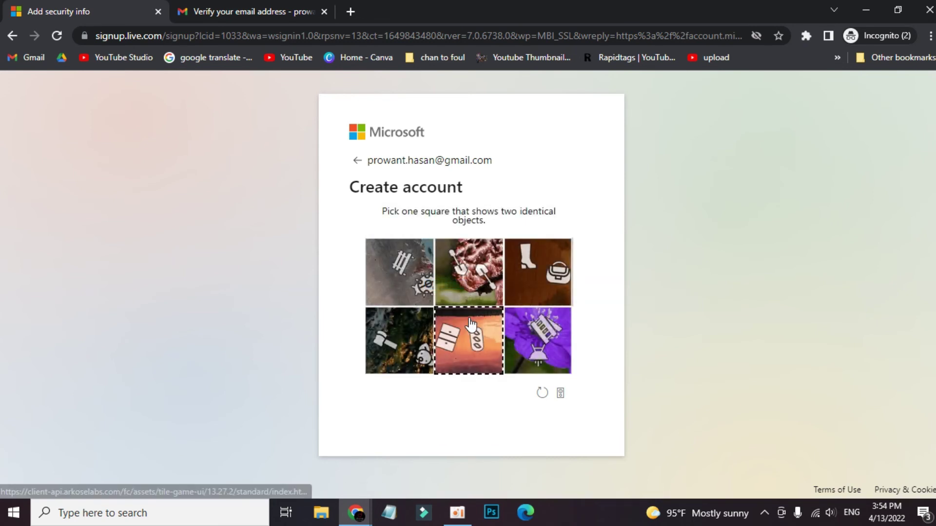
pyautogui.click(473, 280)
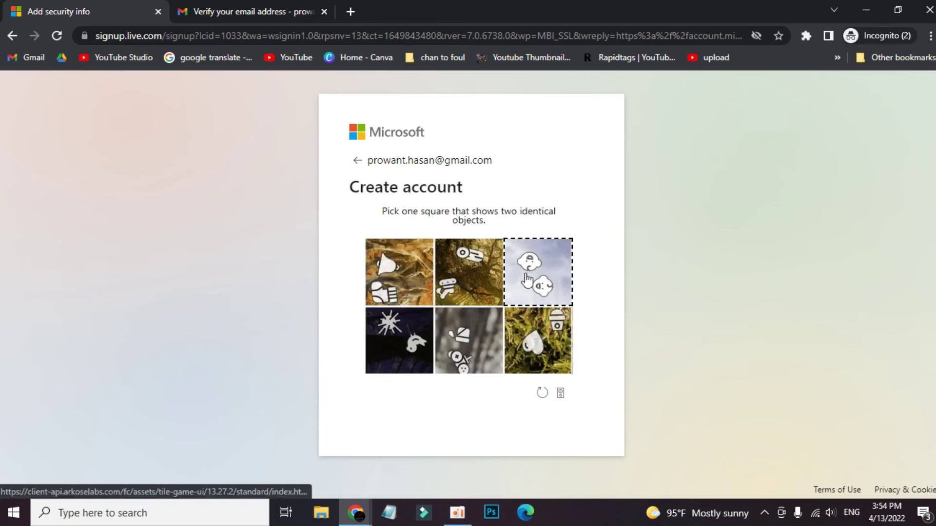
pyautogui.click(526, 280)
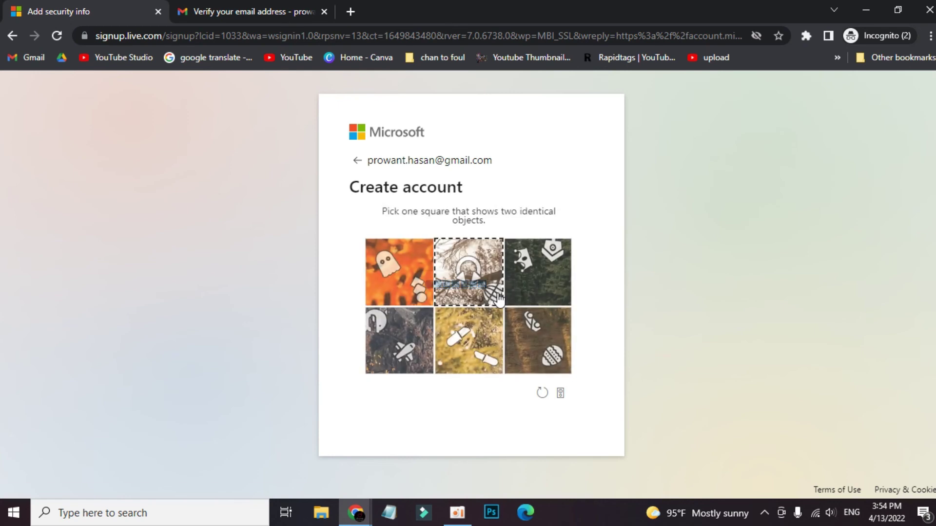
pyautogui.click(473, 327)
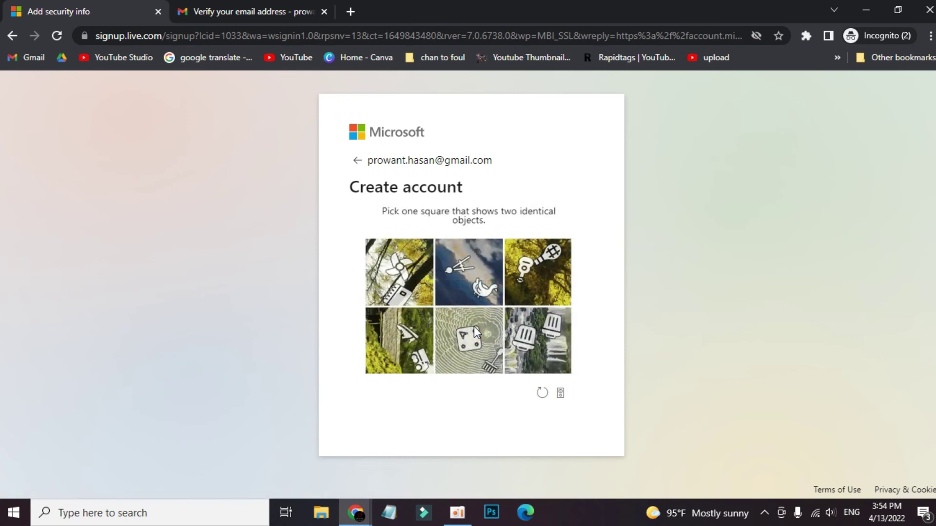
pyautogui.click(525, 275)
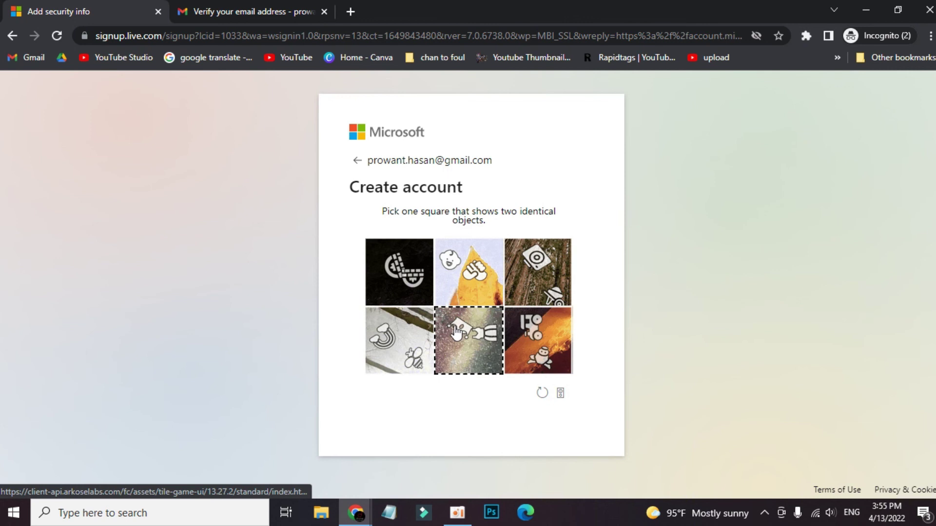
pyautogui.click(408, 284)
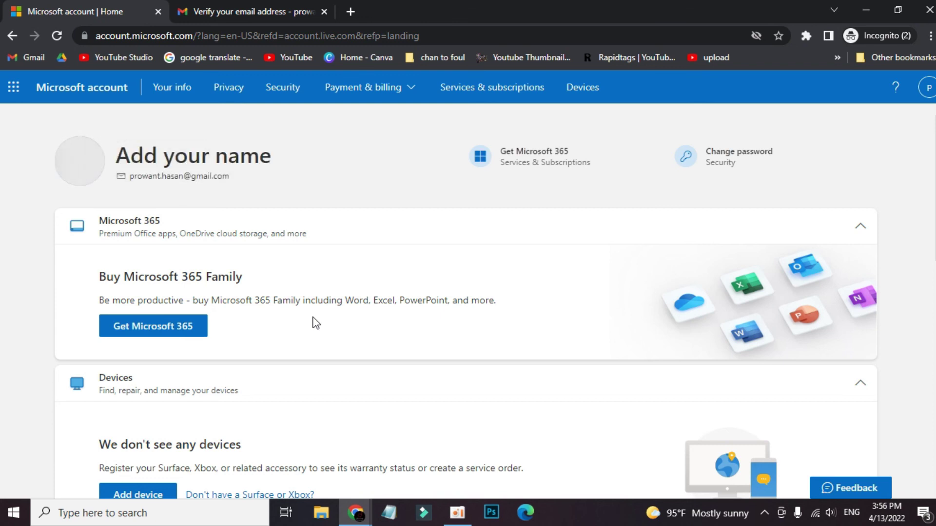
# Scroll through the new account home page to review the Microsoft 365 and Devices sections.
pyautogui.scroll(-2, 316, 323)
pyautogui.scroll(2, 314, 324)
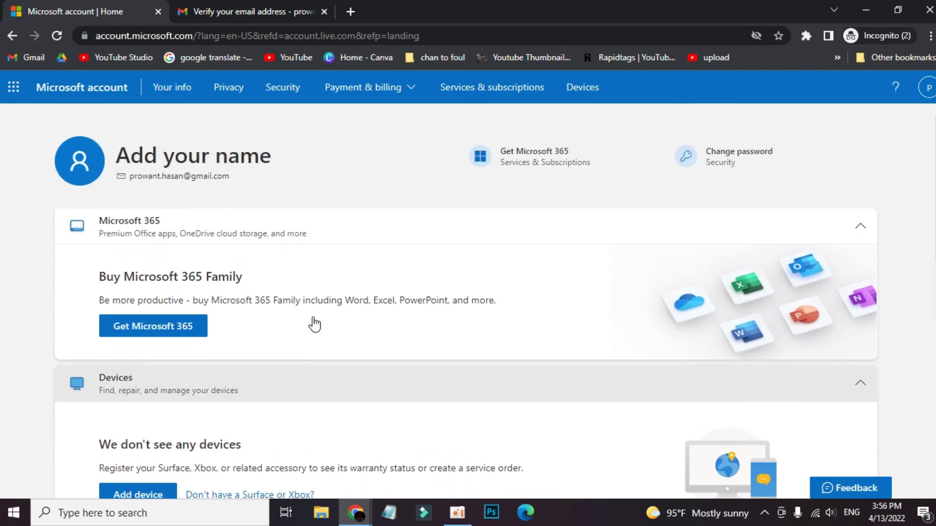